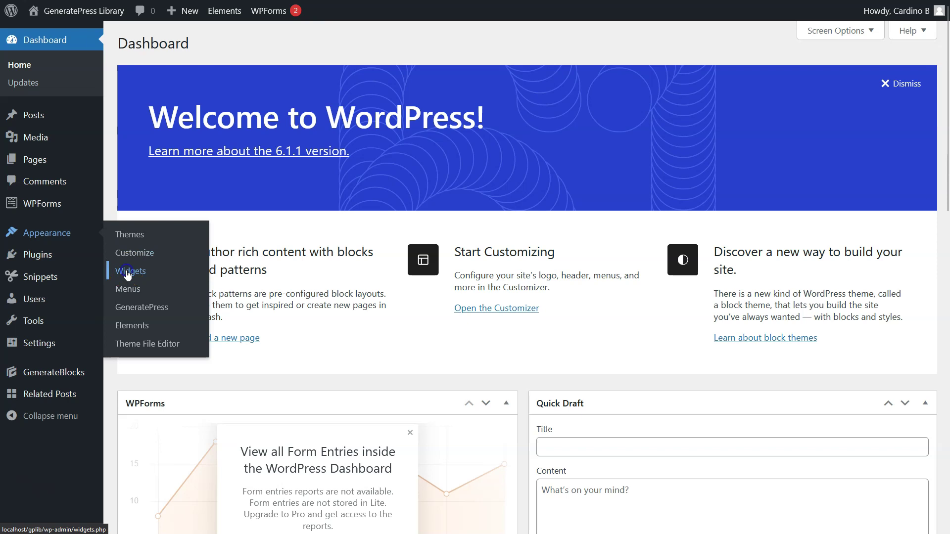
# Step: Open the widget management page and add a Group block at the end of the Right Sidebar area
pyautogui.click(127, 273)
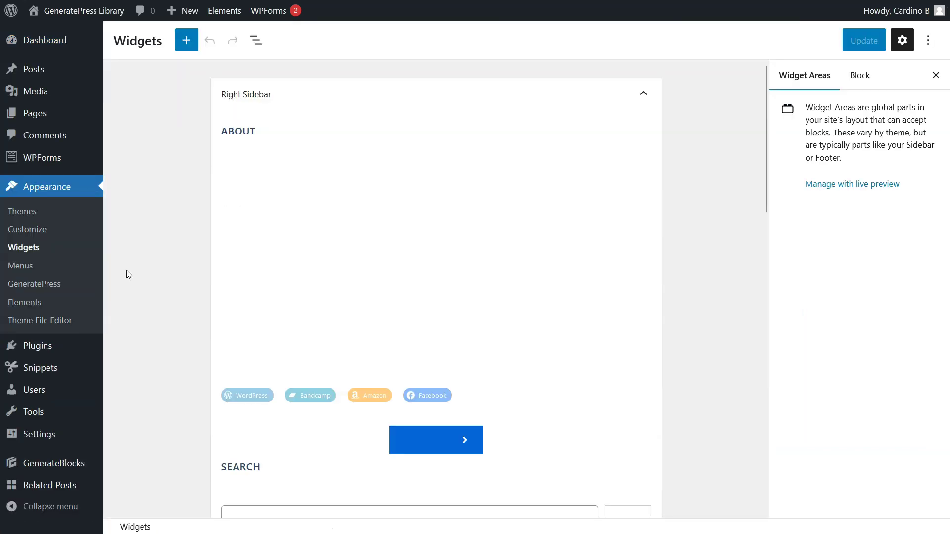
pyautogui.scroll(-4, 693, 297)
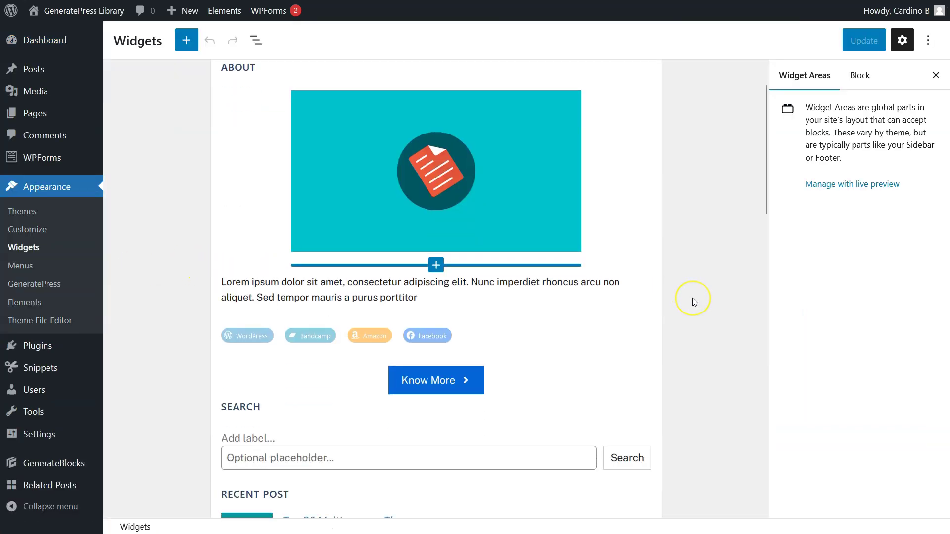
pyautogui.scroll(-9, 693, 298)
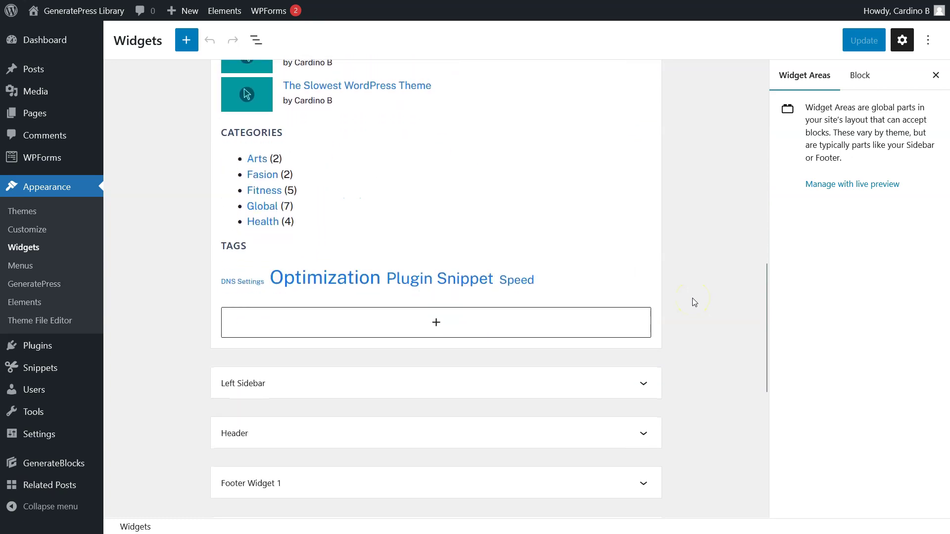
pyautogui.click(437, 323)
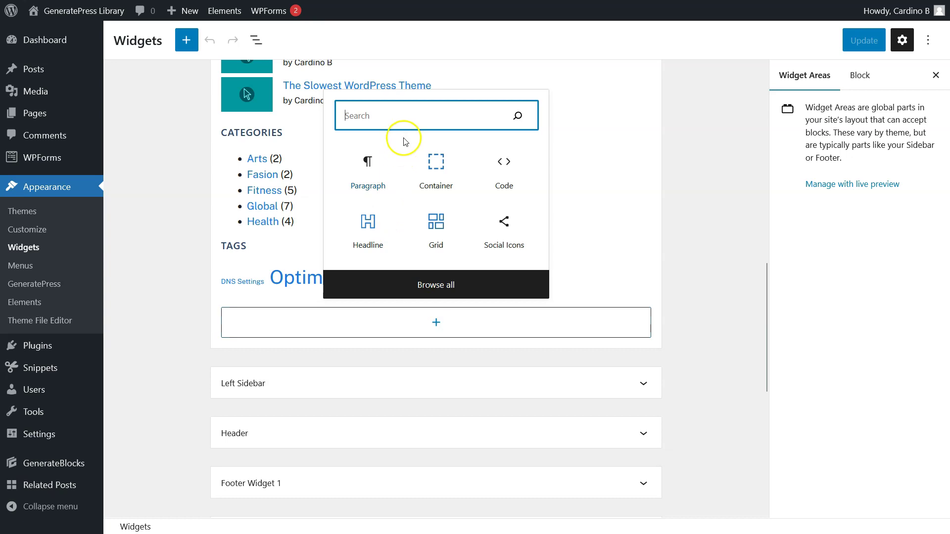
pyautogui.write('gro')
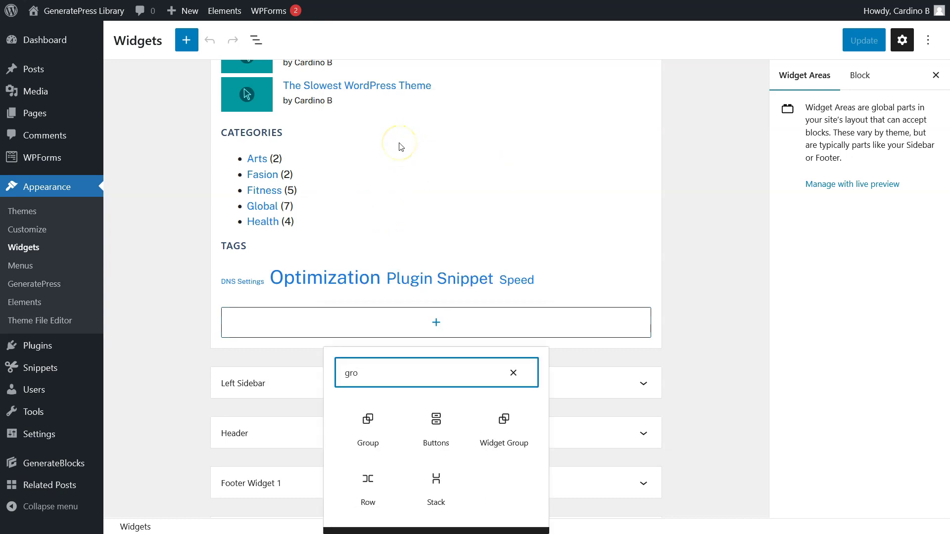
pyautogui.write('up')
pyautogui.click(372, 438)
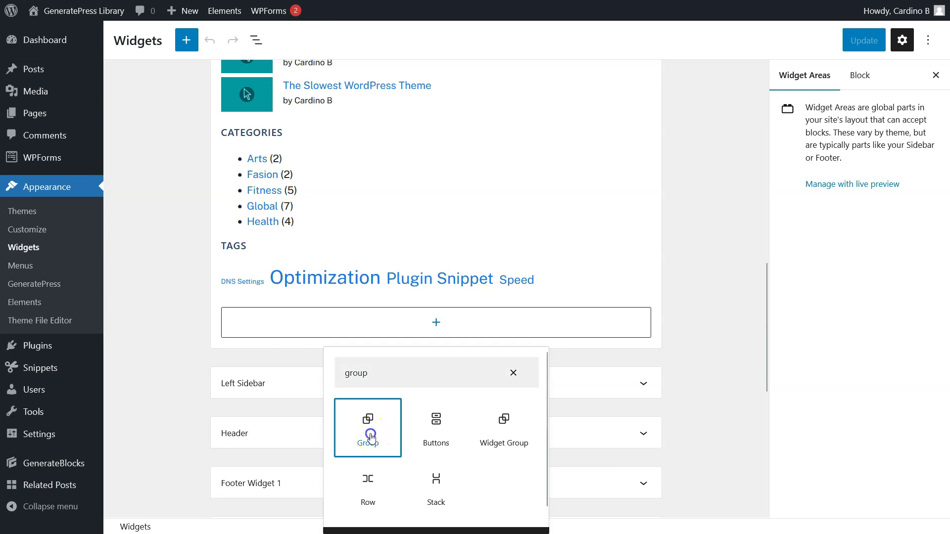
# Step: Insert a Headline block reading "Connect With Us" inside the new group
pyautogui.click(436, 322)
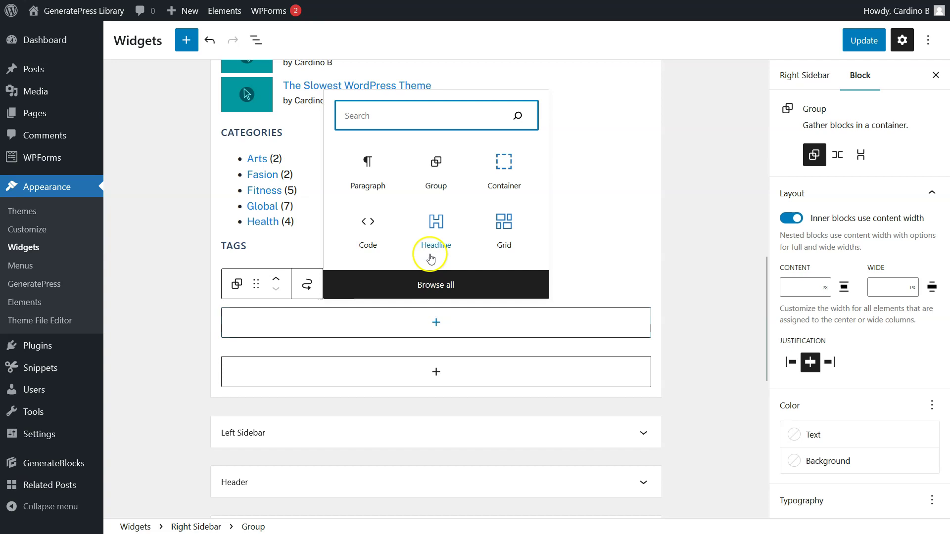
pyautogui.click(436, 233)
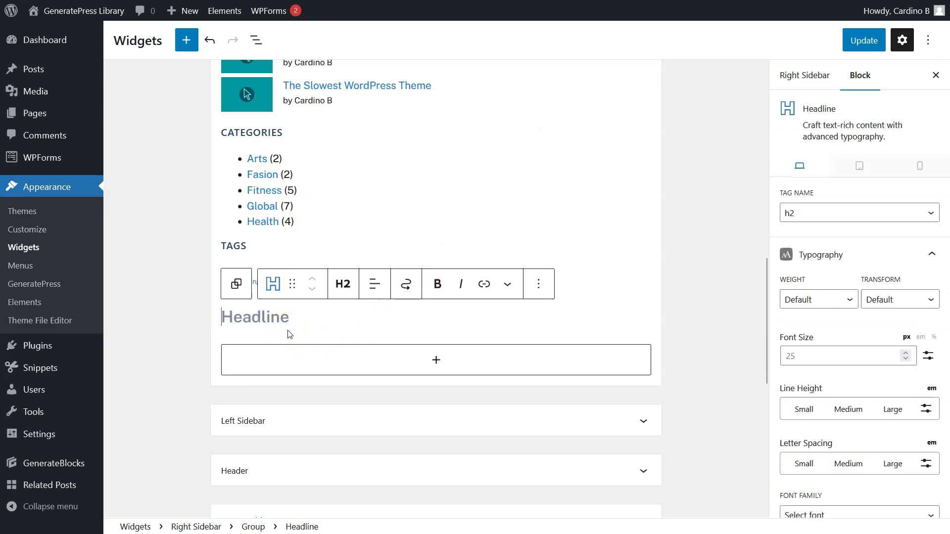
pyautogui.write('Connect With Us')
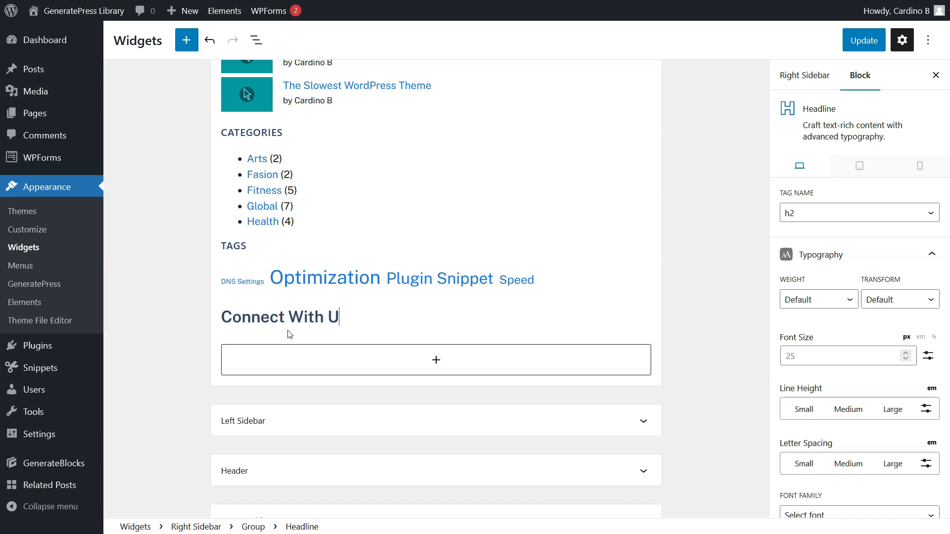
# Step: Give the "Connect With Us" headline the additional CSS class widget-title
pyautogui.click(260, 41)
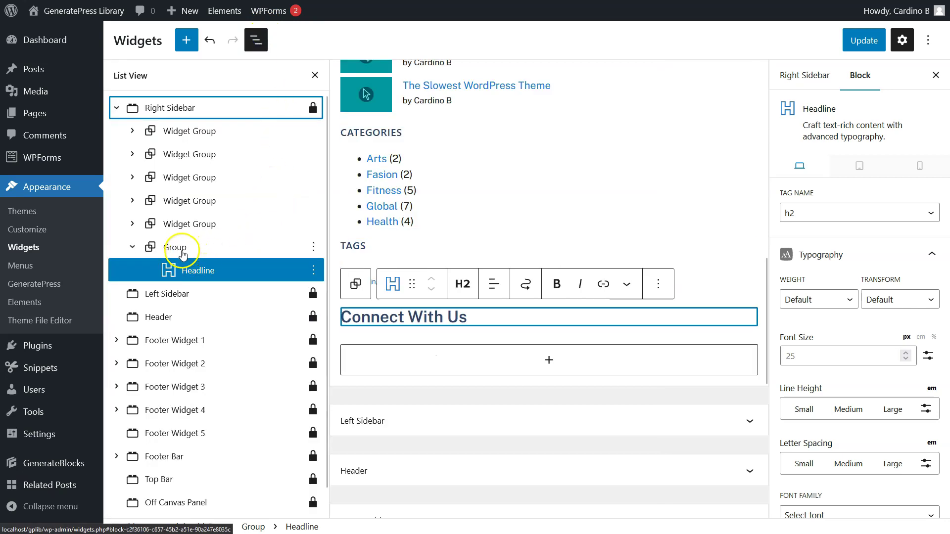
pyautogui.click(182, 254)
pyautogui.click(191, 270)
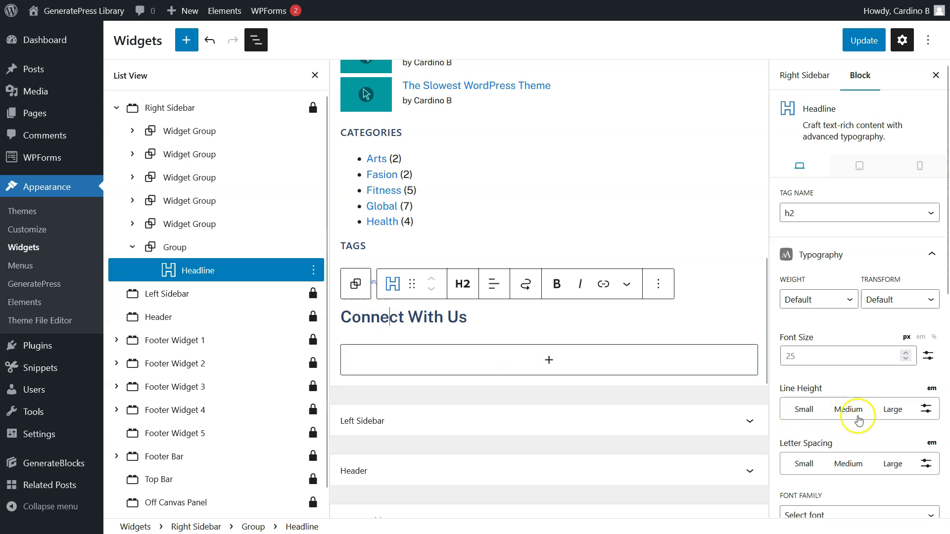
pyautogui.scroll(-8, 859, 418)
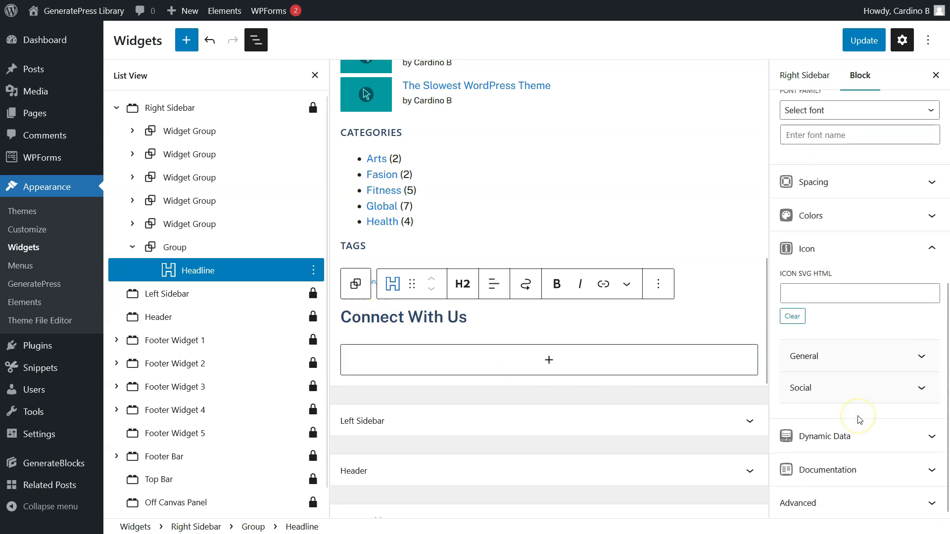
pyautogui.click(818, 502)
pyautogui.click(810, 474)
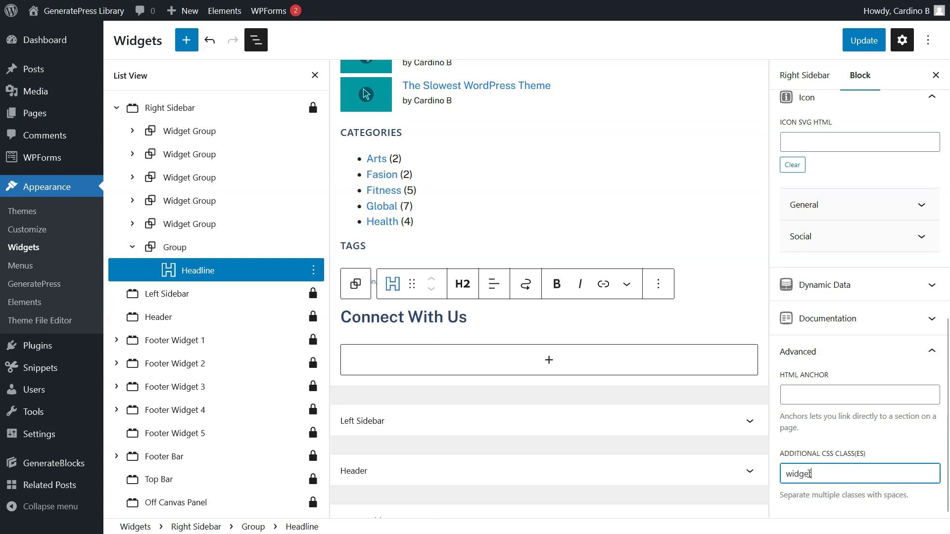
pyautogui.write('widget-title')
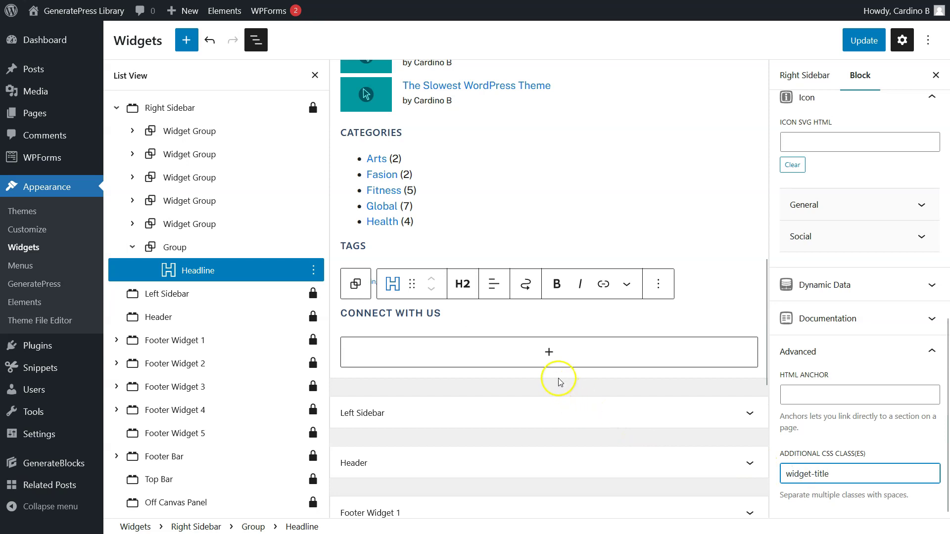
# Step: Add a Social Icons block below the headline inside the same group
pyautogui.click(179, 249)
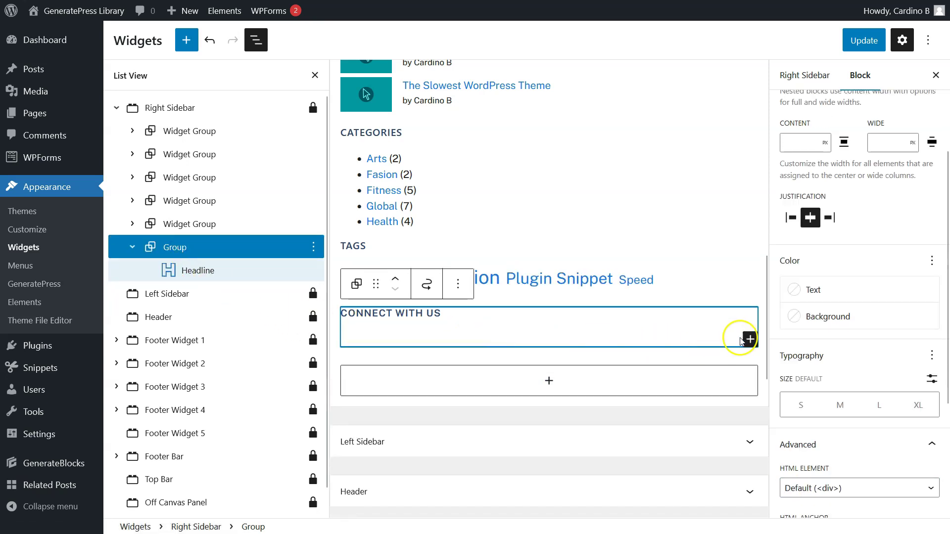
pyautogui.click(748, 341)
pyautogui.click(577, 139)
pyautogui.write('social')
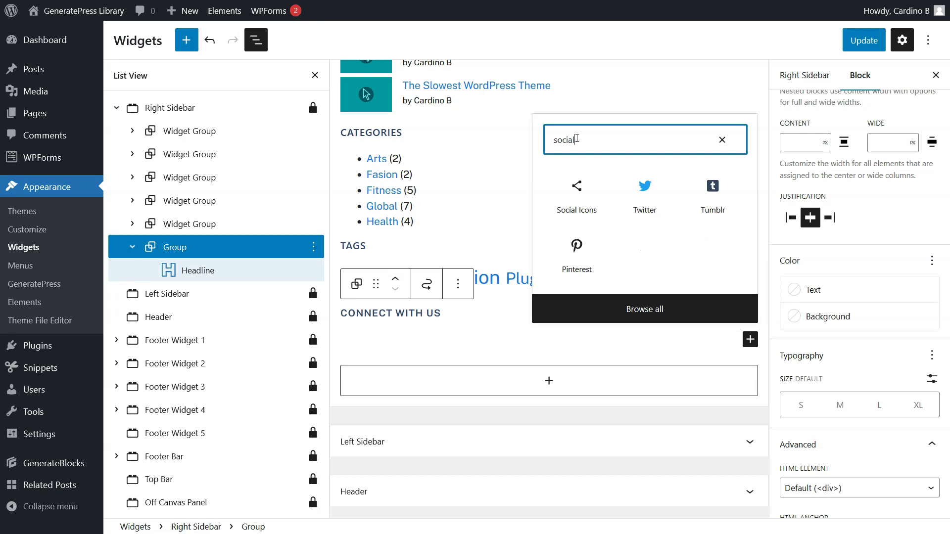
pyautogui.click(578, 189)
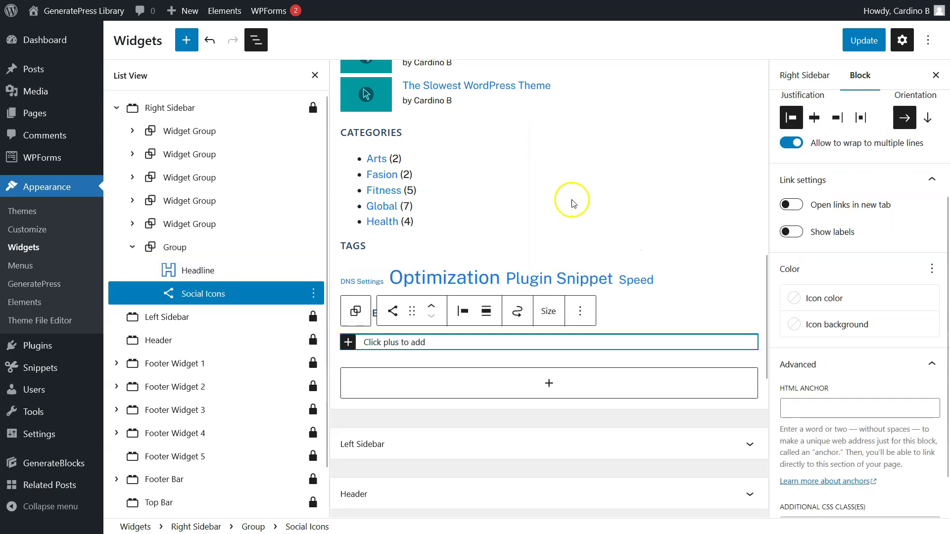
pyautogui.click(349, 343)
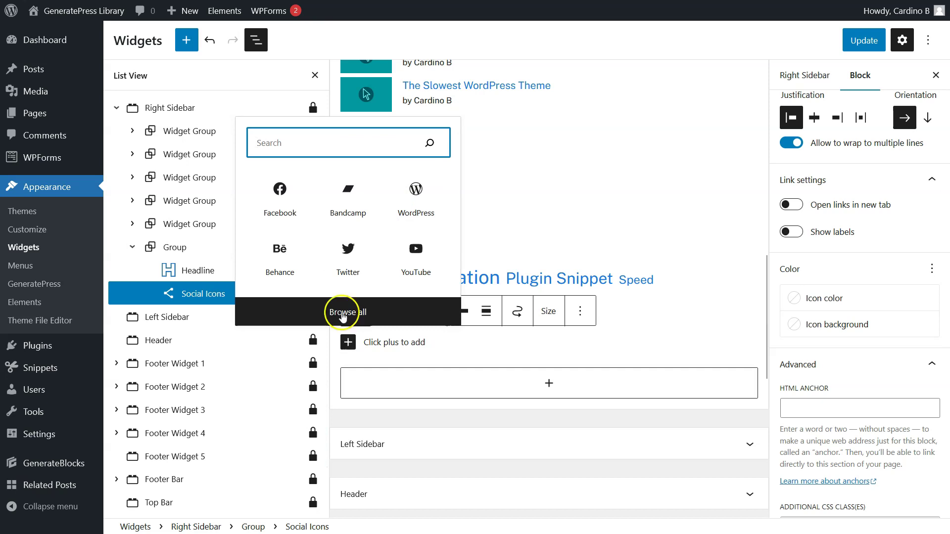
pyautogui.click(286, 215)
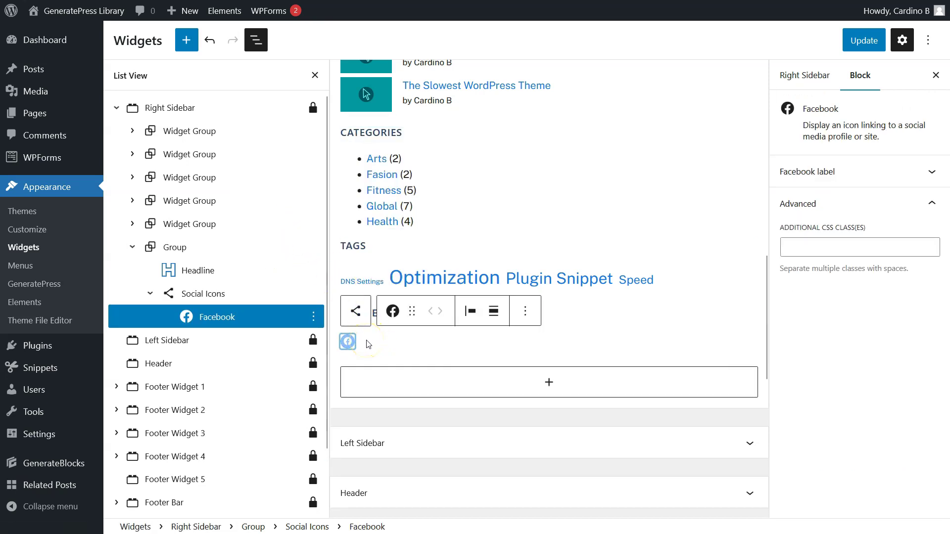
pyautogui.click(348, 342)
pyautogui.write('https://www.facebook.com/')
pyautogui.click(446, 361)
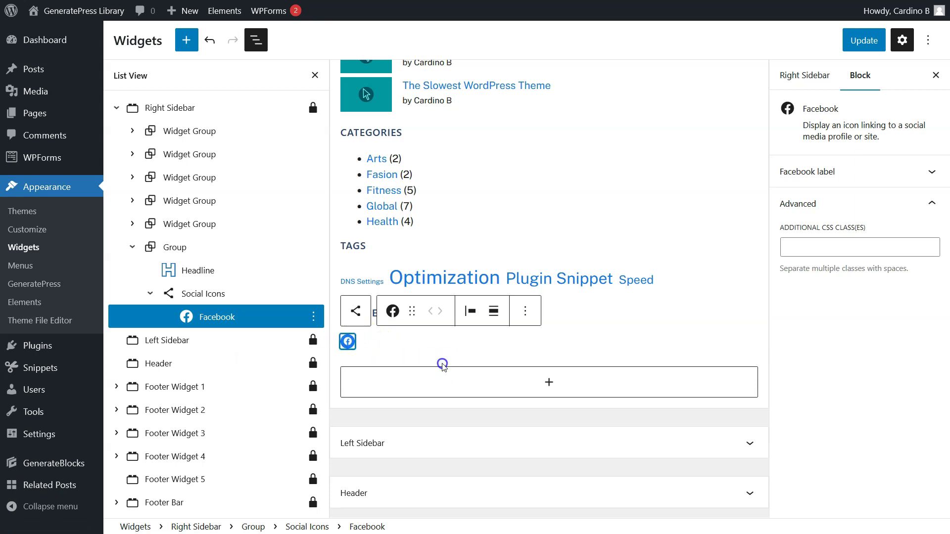
pyautogui.click(367, 345)
pyautogui.click(371, 344)
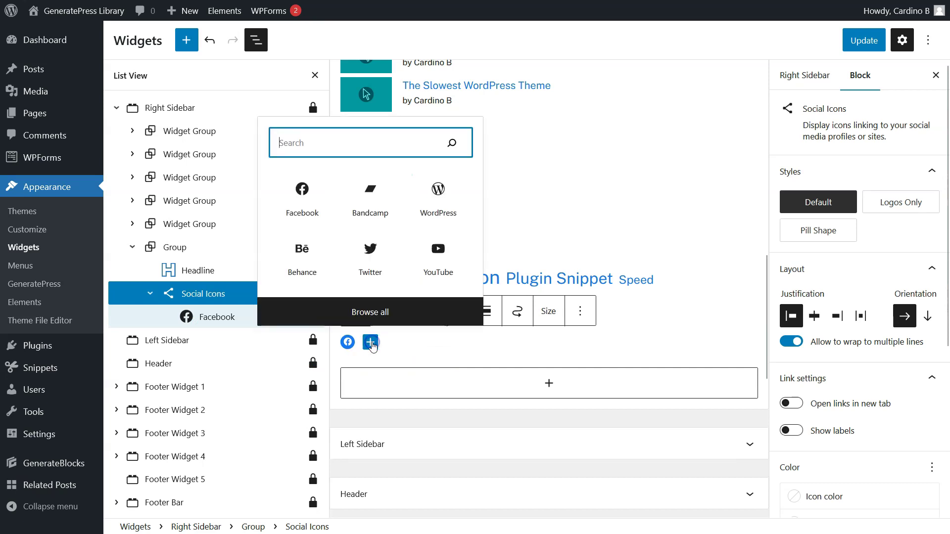
pyautogui.click(374, 271)
pyautogui.click(370, 342)
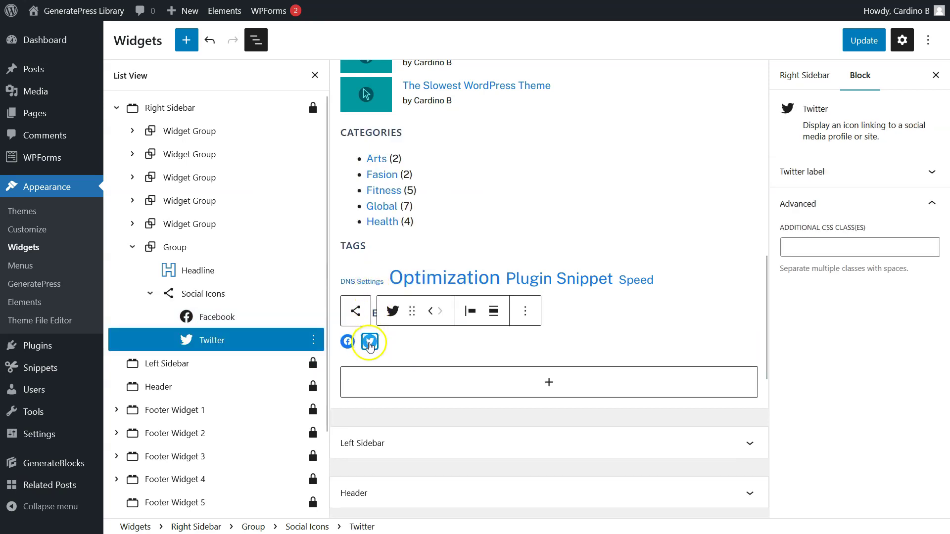
pyautogui.write('https://www.twitter.com')
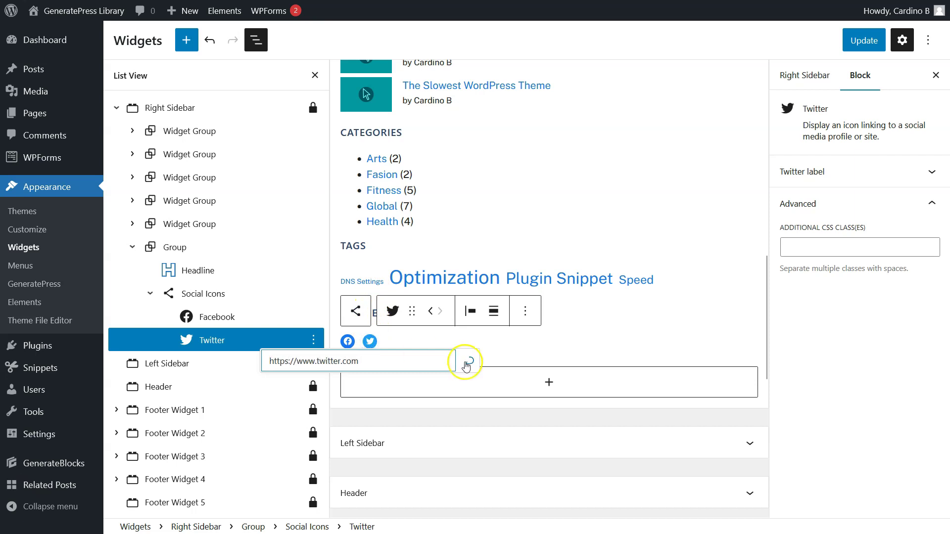
pyautogui.click(469, 362)
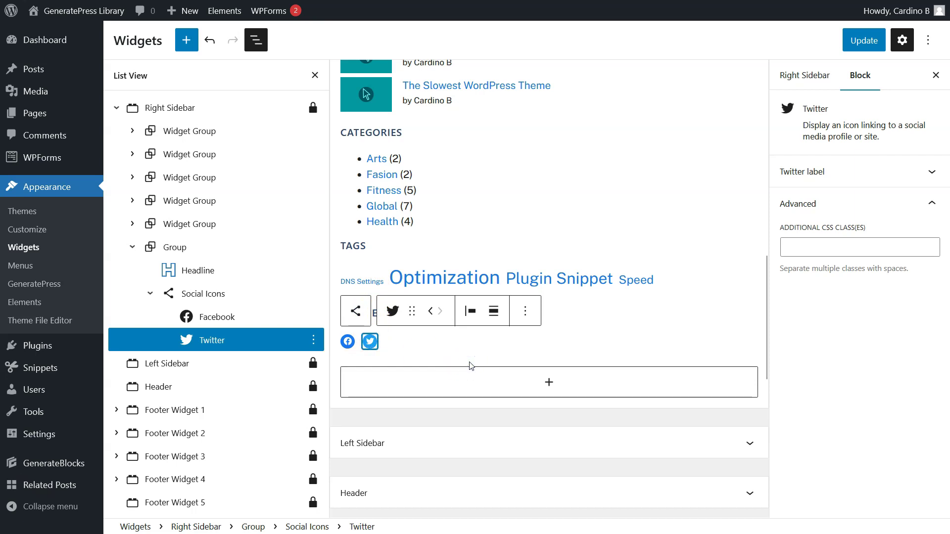
pyautogui.click(399, 345)
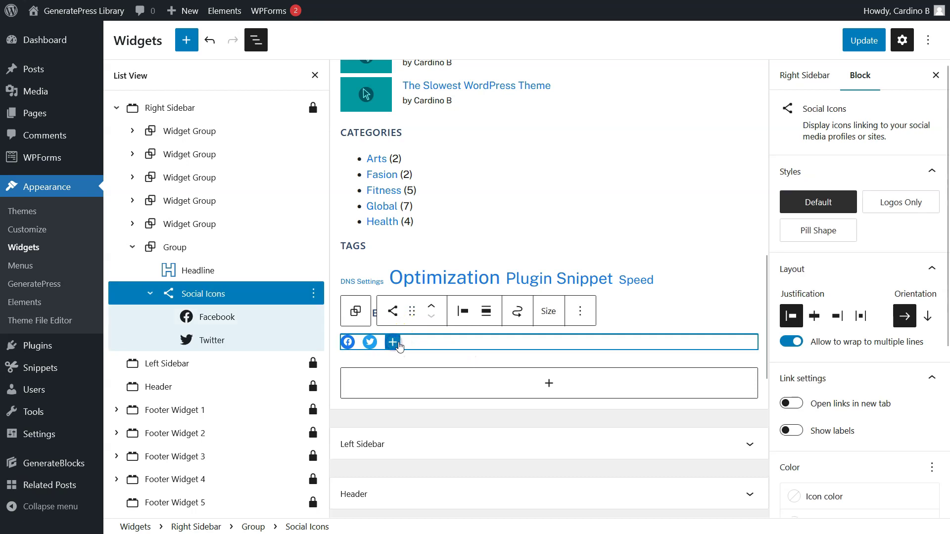
pyautogui.click(394, 343)
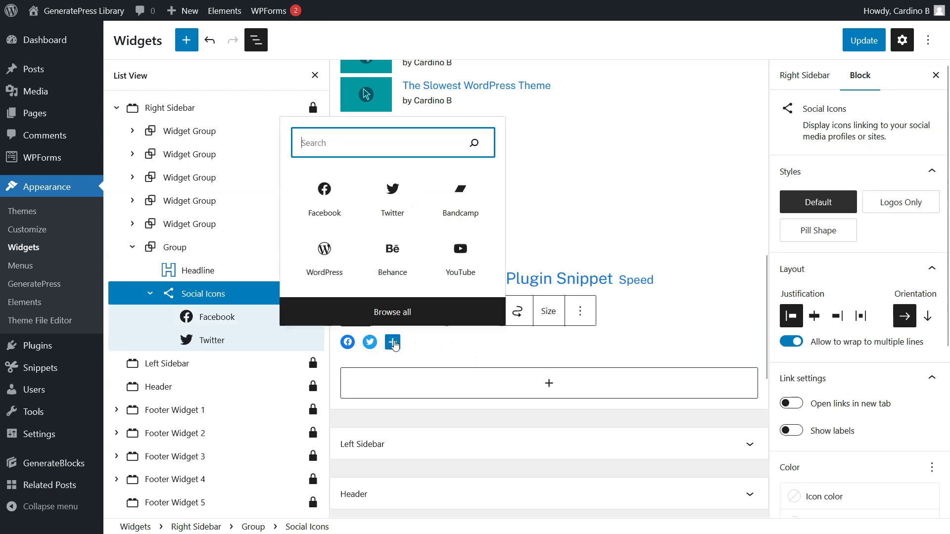
pyautogui.click(461, 257)
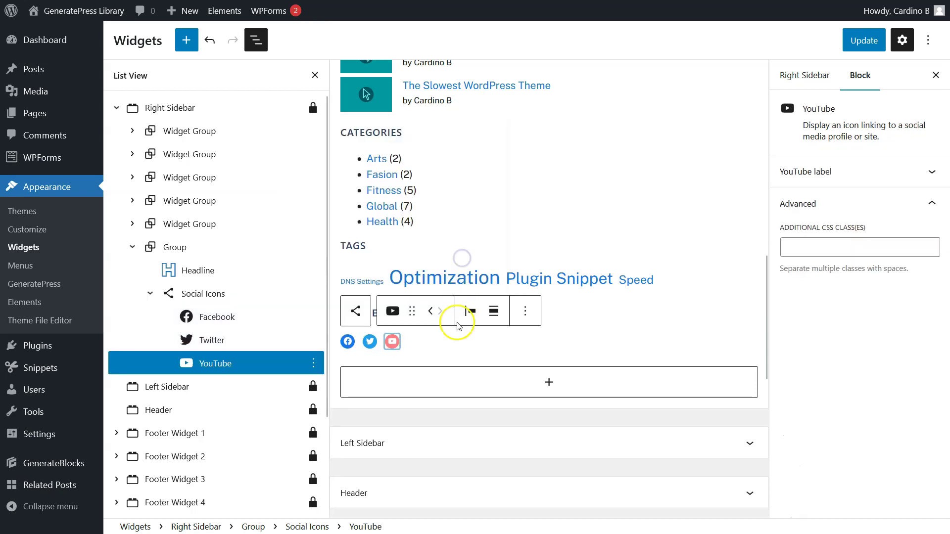
pyautogui.click(392, 342)
pyautogui.write('https://www.youtube.com')
pyautogui.click(492, 360)
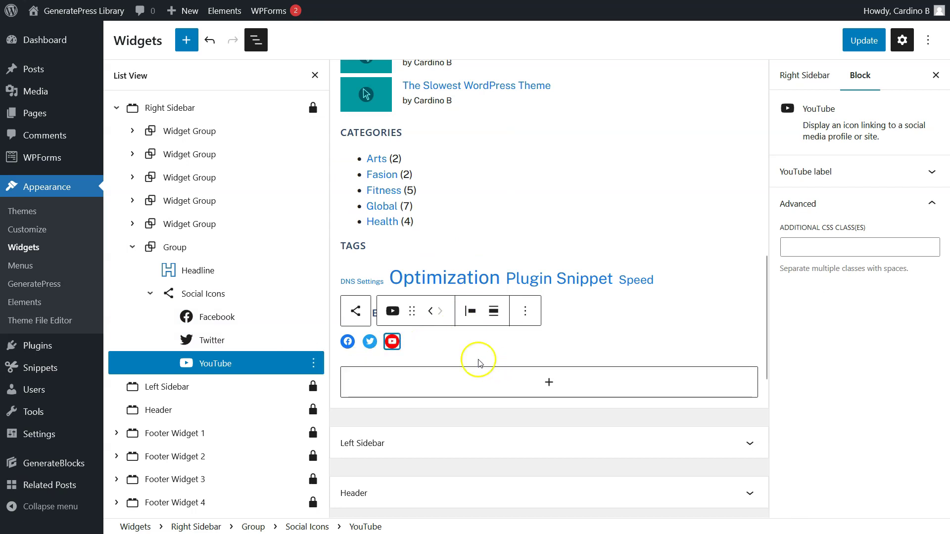
pyautogui.click(417, 345)
pyautogui.click(415, 342)
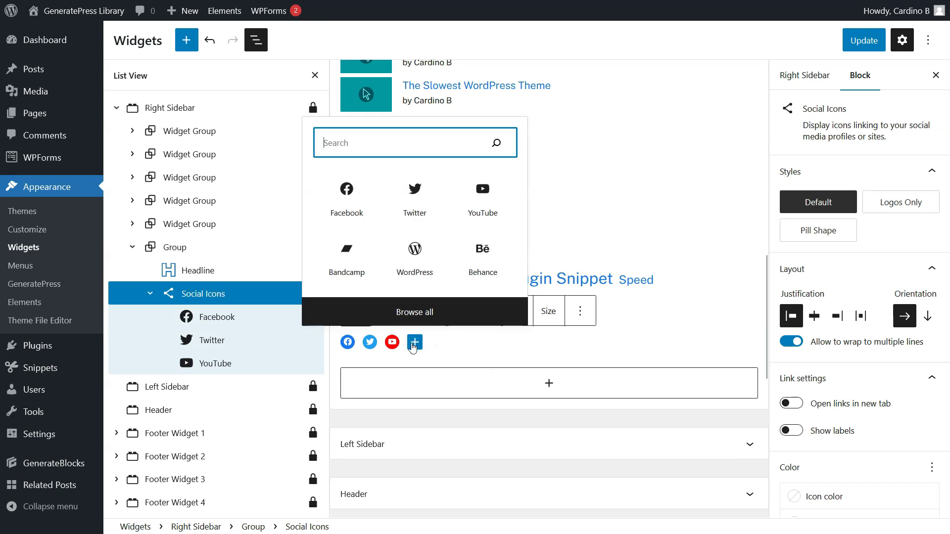
pyautogui.write('link')
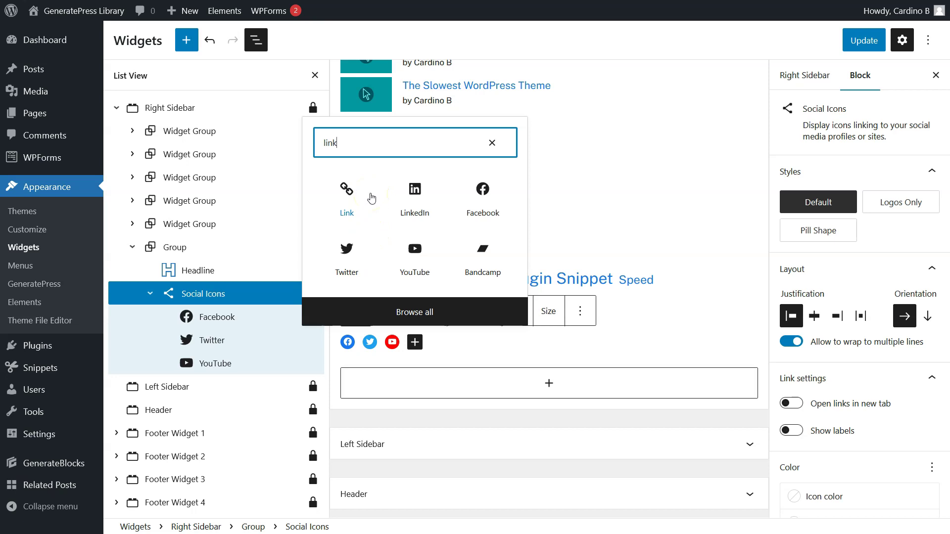
pyautogui.click(416, 203)
pyautogui.click(414, 341)
pyautogui.write('https://www.linkedin.com')
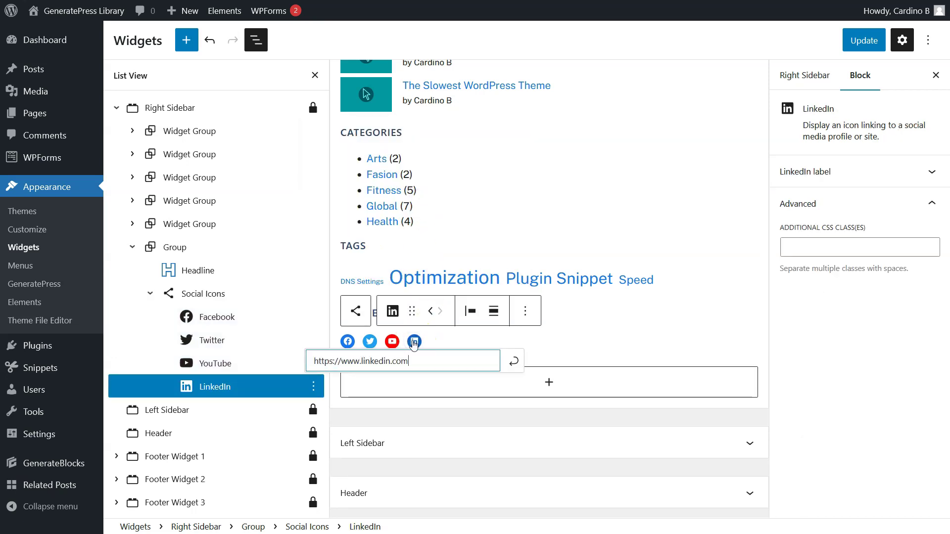
pyautogui.click(513, 361)
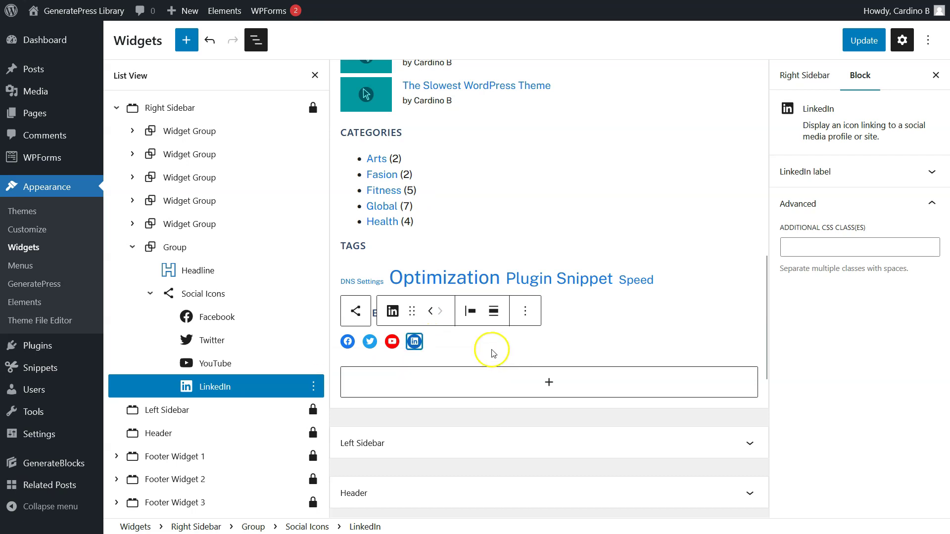
pyautogui.click(436, 343)
pyautogui.click(437, 342)
pyautogui.write('ins')
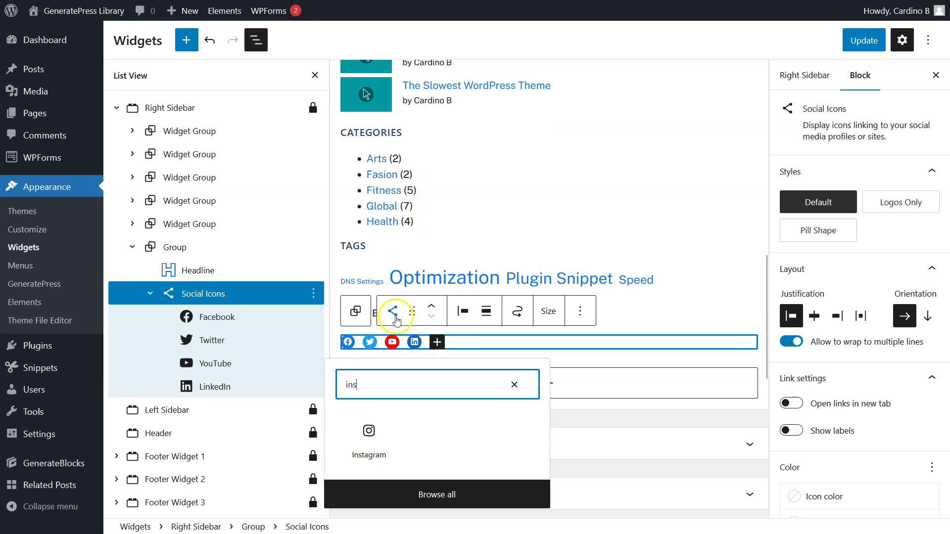
pyautogui.click(379, 438)
pyautogui.click(436, 342)
pyautogui.write('https://www.instagram.com')
pyautogui.click(538, 363)
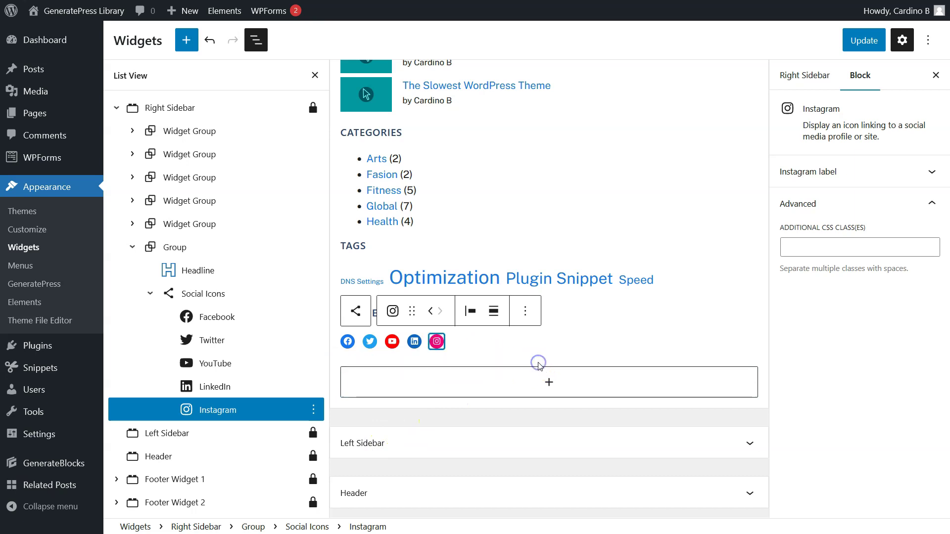
pyautogui.click(870, 44)
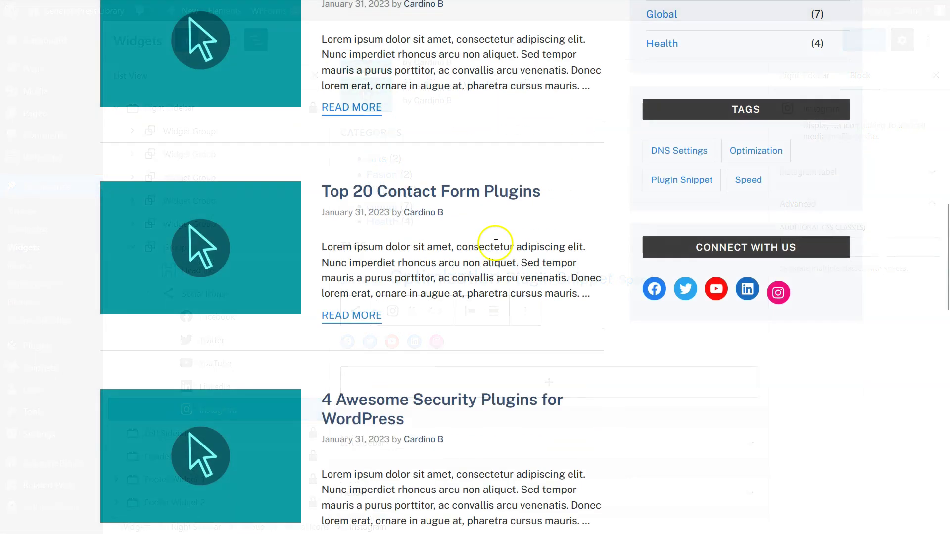
pyautogui.tripleClick(784, 250)
pyautogui.click(806, 246)
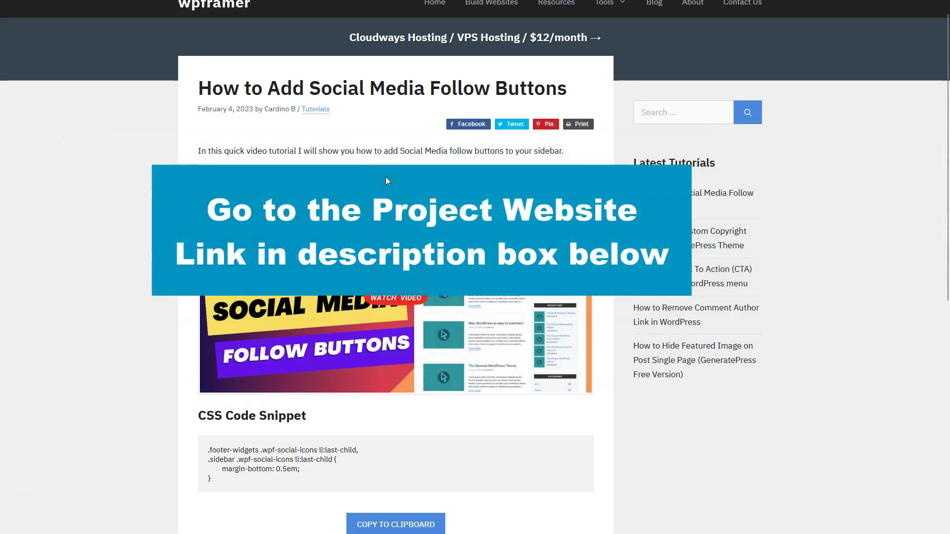
# Step: Copy the CSS code snippet from the social media follow buttons tutorial page and return to the site's Widgets page
pyautogui.scroll(-4, 386, 178)
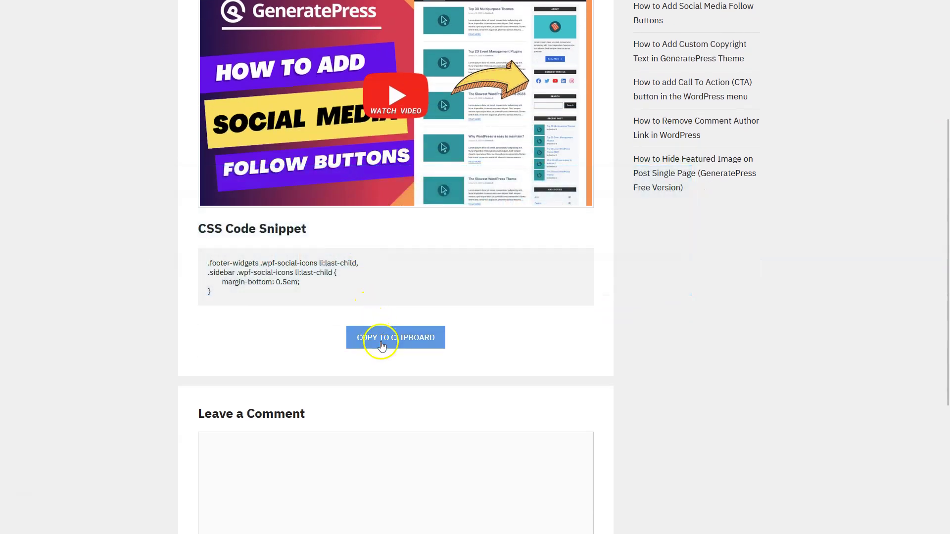
pyautogui.click(382, 344)
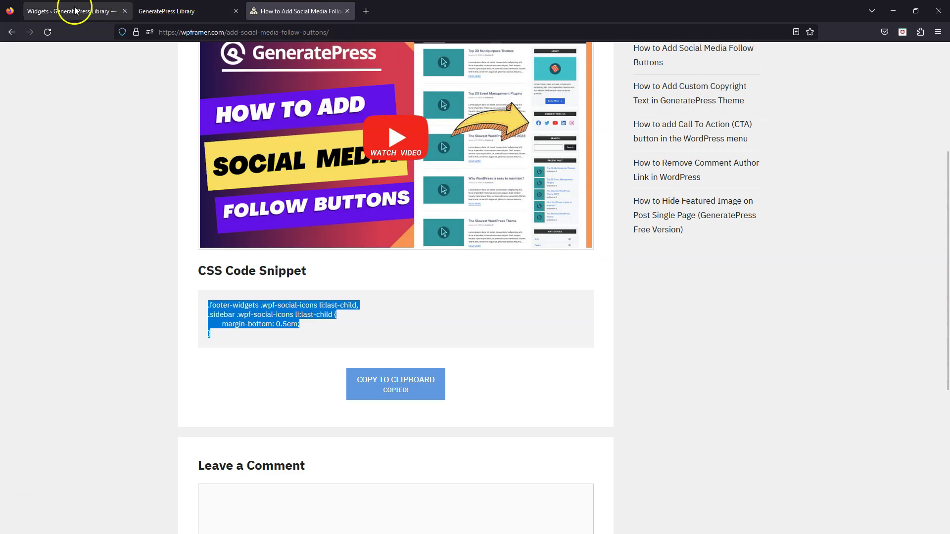
pyautogui.click(74, 10)
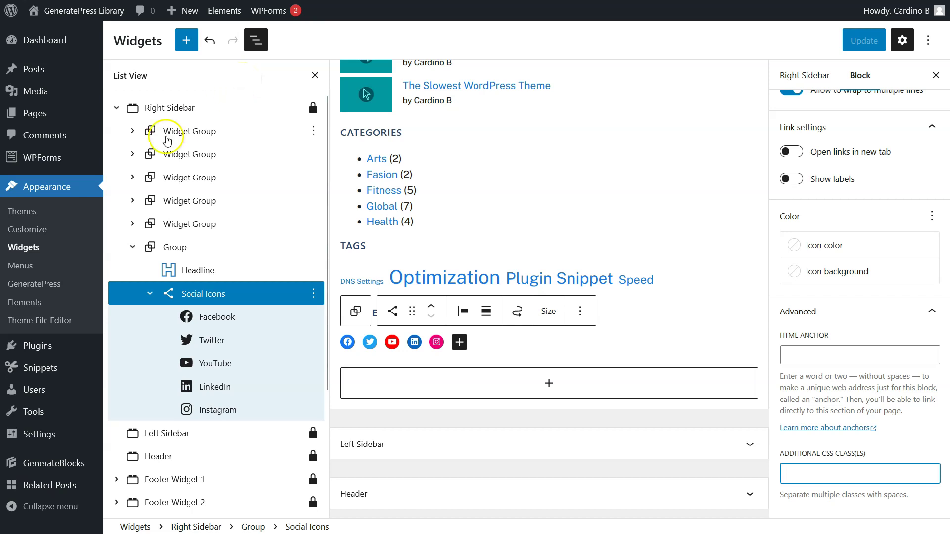
# Step: Paste the copied snippet above the existing code in the Customizer's Additional CSS and publish the change
pyautogui.click(39, 231)
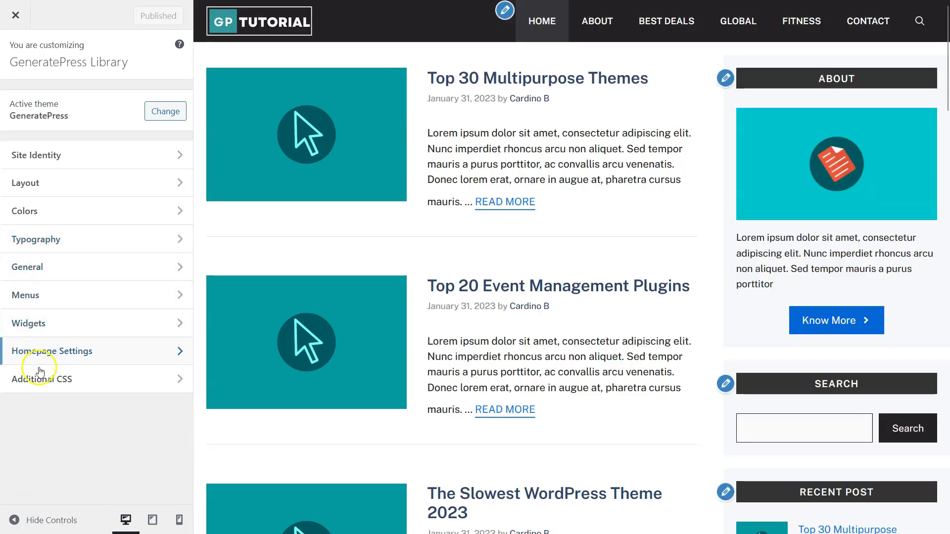
pyautogui.click(34, 380)
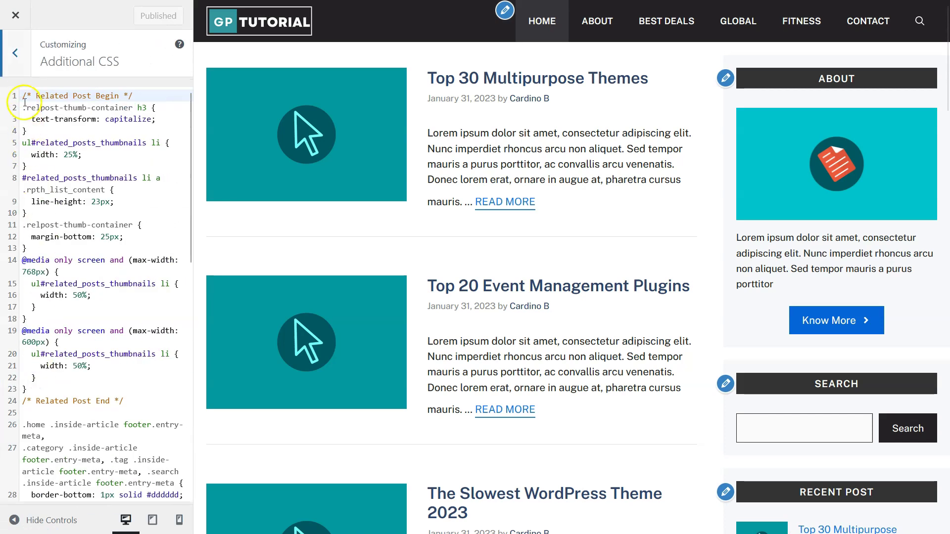
pyautogui.press('Return')
pyautogui.press('Up')
pyautogui.hotkey('ctrl', 'v')
pyautogui.click(142, 16)
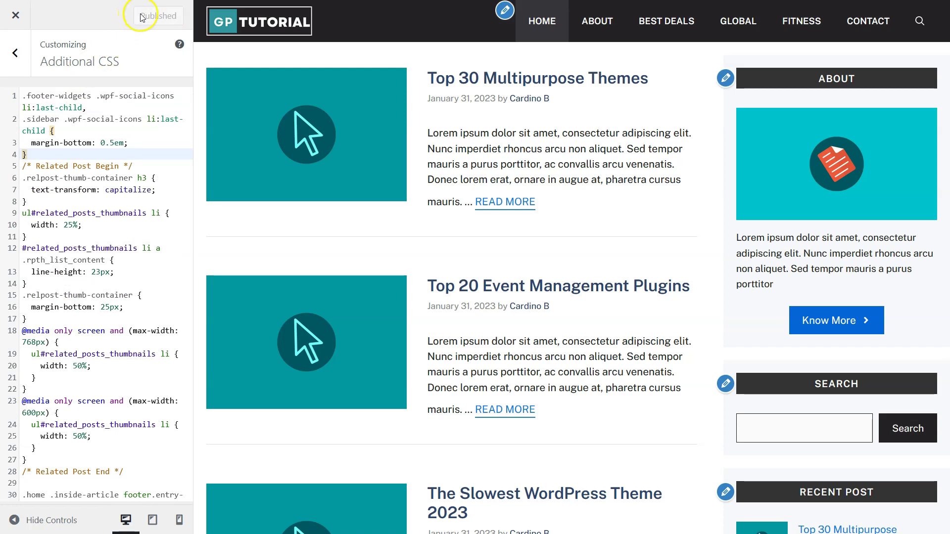
# Step: Copy the class name wpf-social-icons from the first selector in the Additional CSS and close the Customizer
pyautogui.click(101, 96)
pyautogui.keyDown('shift'); pyautogui.click(174, 96); pyautogui.keyUp('shift')
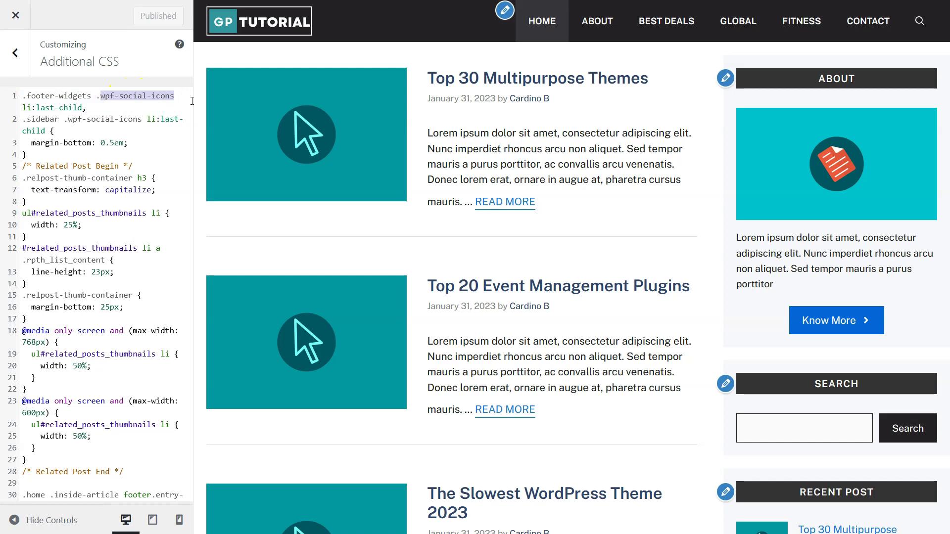
pyautogui.click(15, 56)
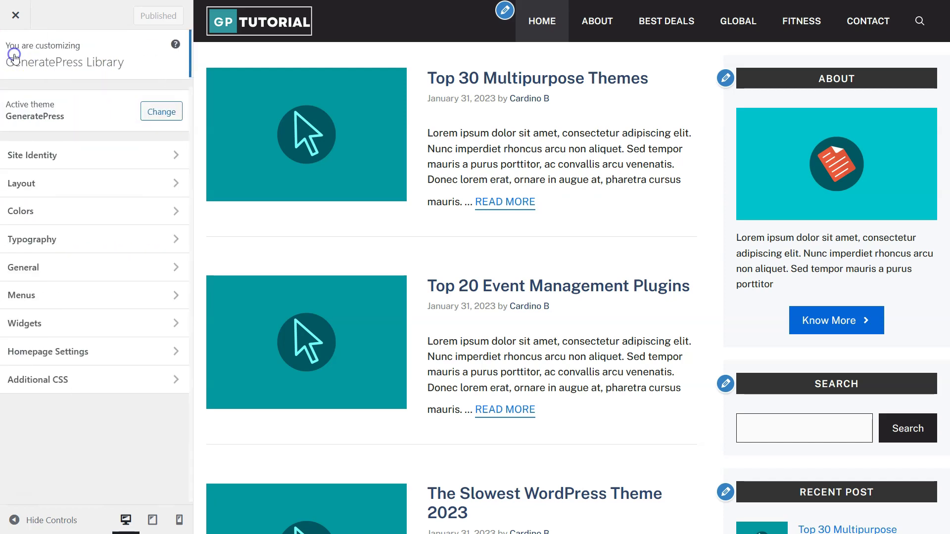
pyautogui.click(16, 17)
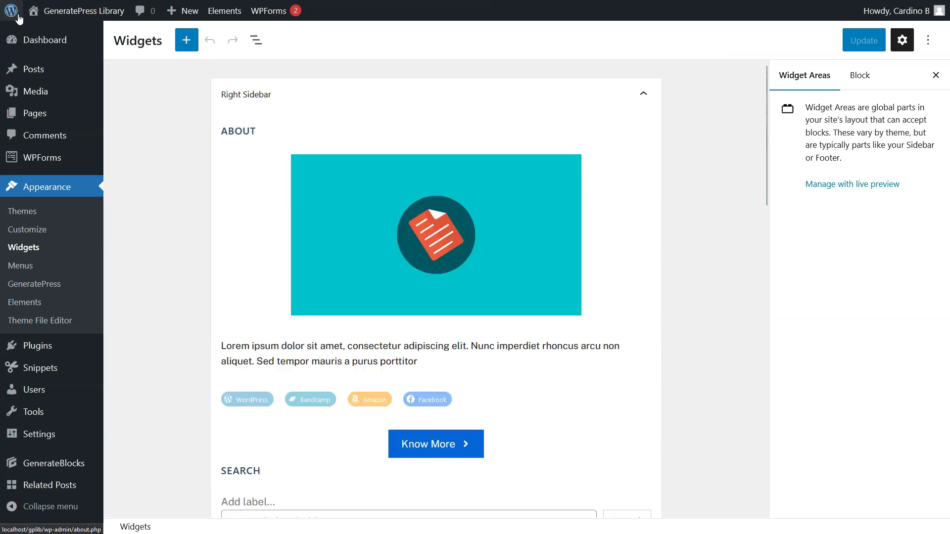
# Step: Assign the additional CSS class wpf-social-icons to the Social Icons block under Connect With Us and save the widgets
pyautogui.scroll(-8, 647, 239)
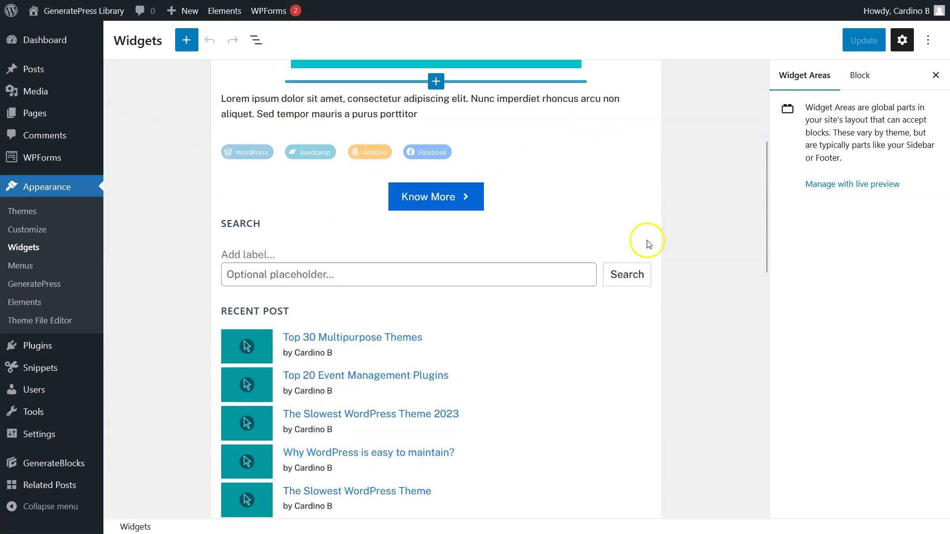
pyautogui.scroll(-5, 647, 240)
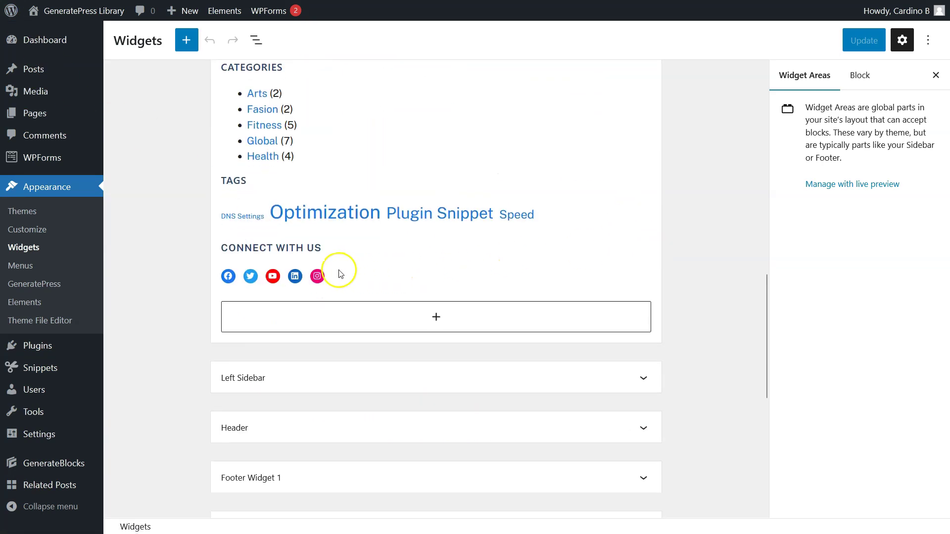
pyautogui.click(338, 276)
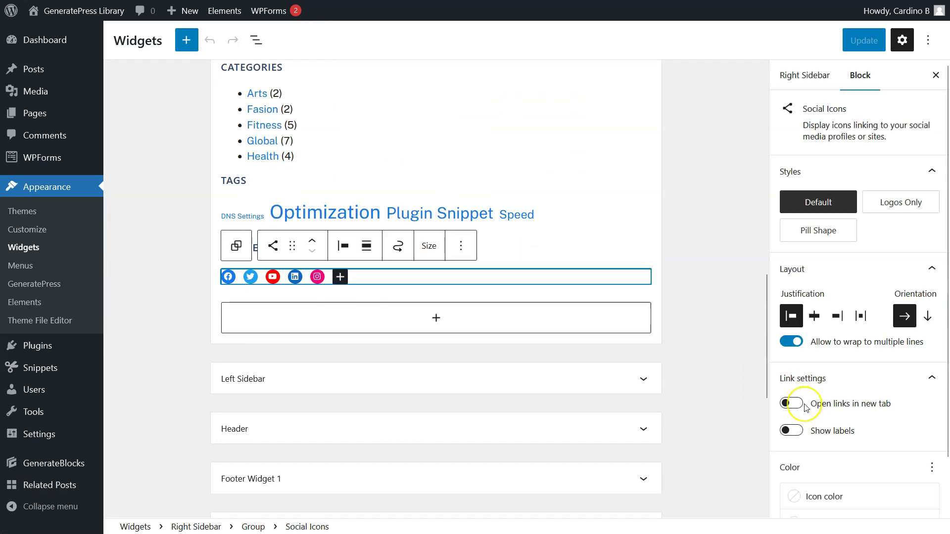
pyautogui.scroll(-1, 791, 414)
pyautogui.click(806, 503)
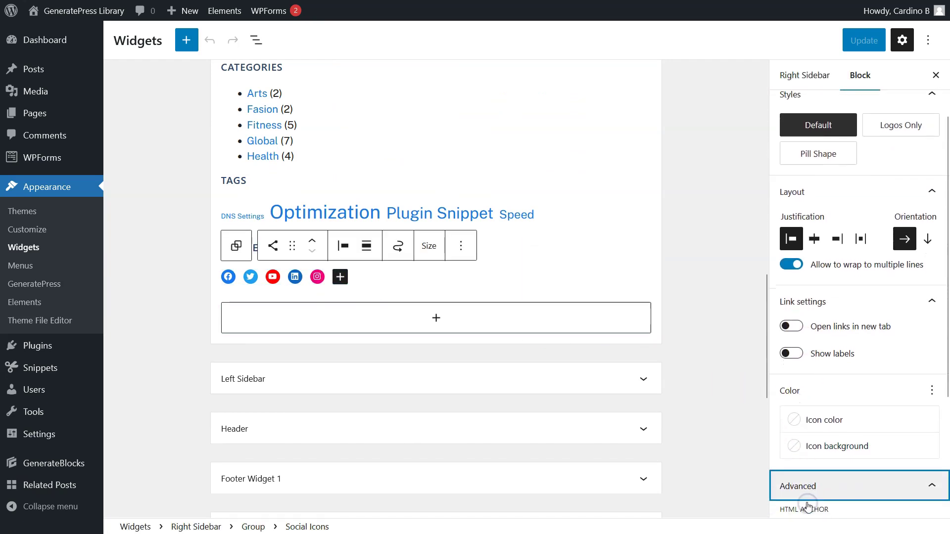
pyautogui.hotkey('ctrl', 'v')
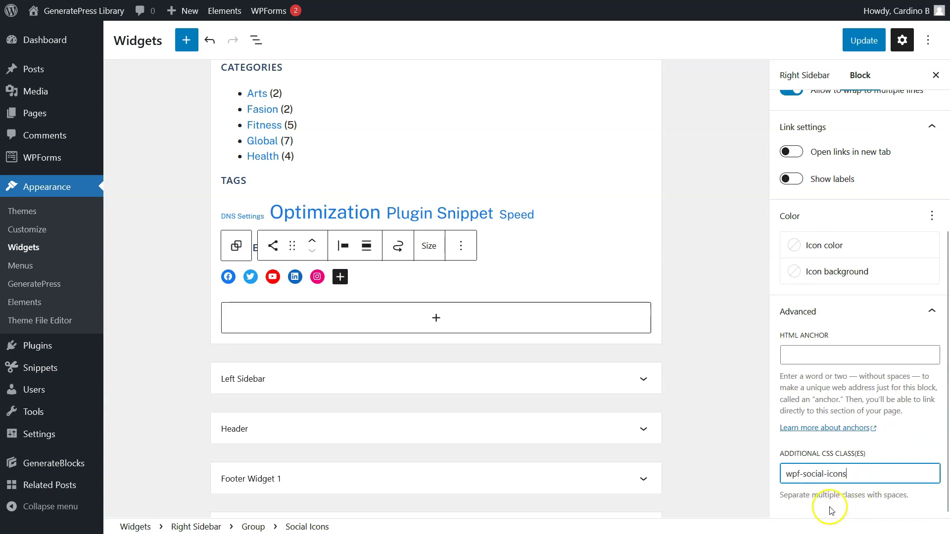
pyautogui.click(865, 41)
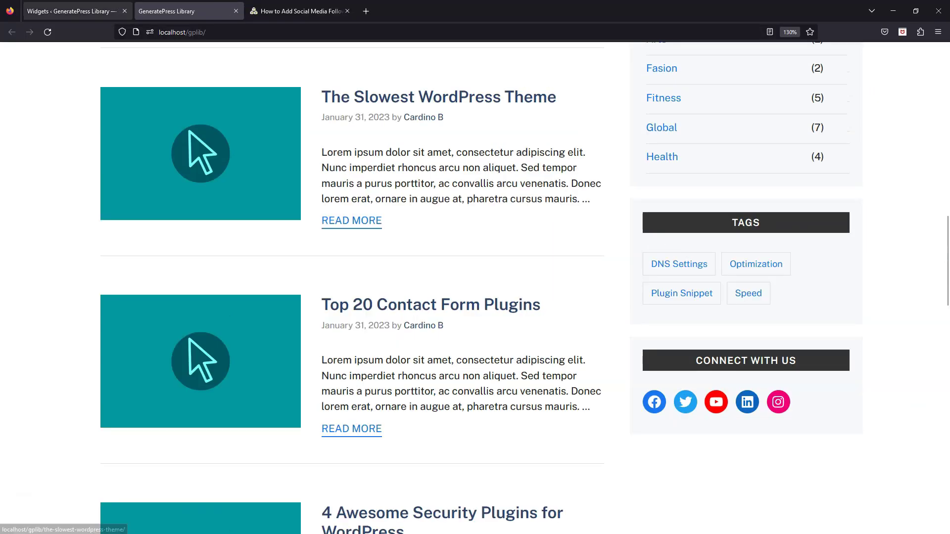
# Step: Set the Social Icons block's alignment to Align center, save the widgets, and reload the site's front page to check it
pyautogui.click(61, 7)
pyautogui.click(340, 319)
pyautogui.click(367, 248)
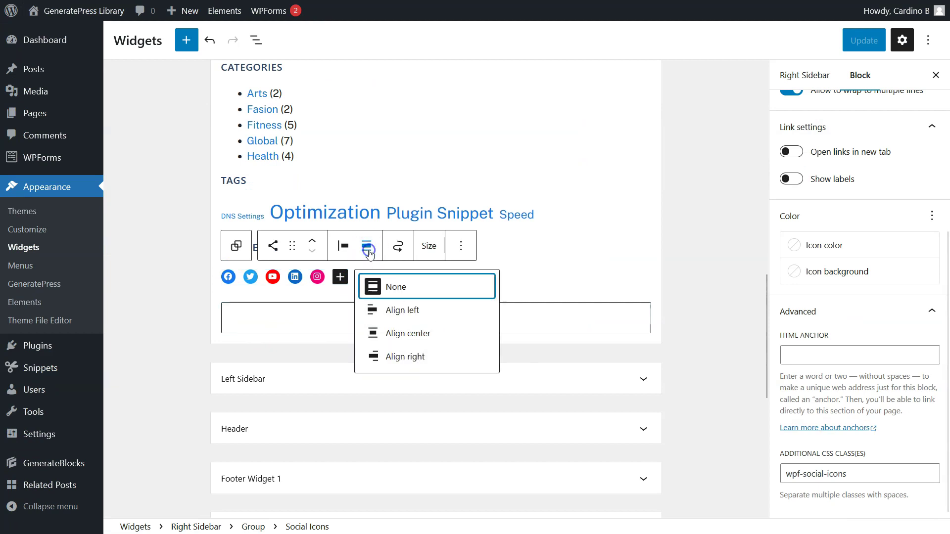
pyautogui.click(404, 331)
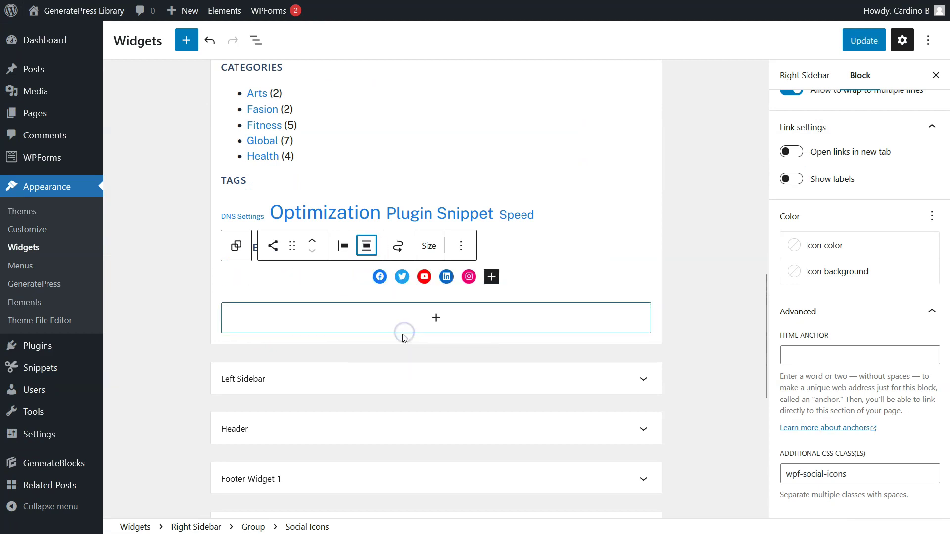
pyautogui.click(857, 41)
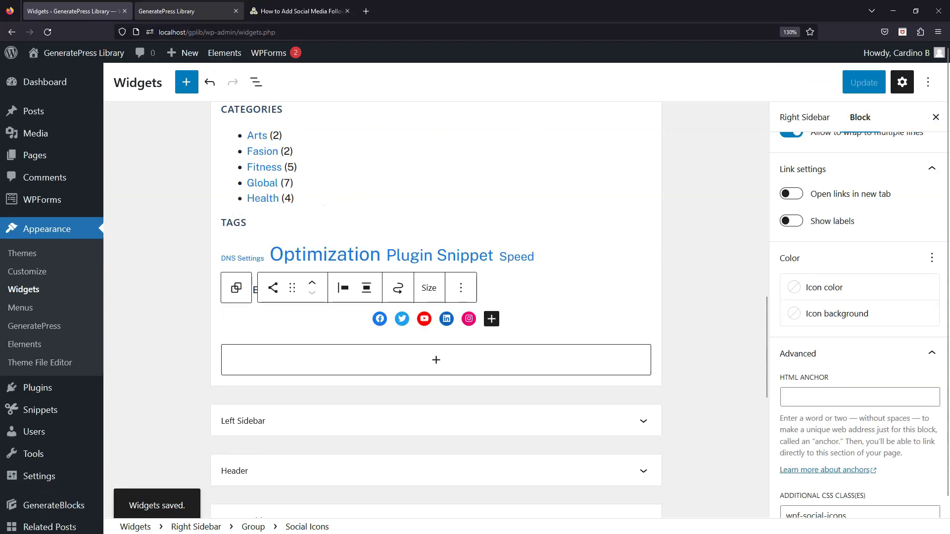
pyautogui.click(188, 11)
pyautogui.click(49, 35)
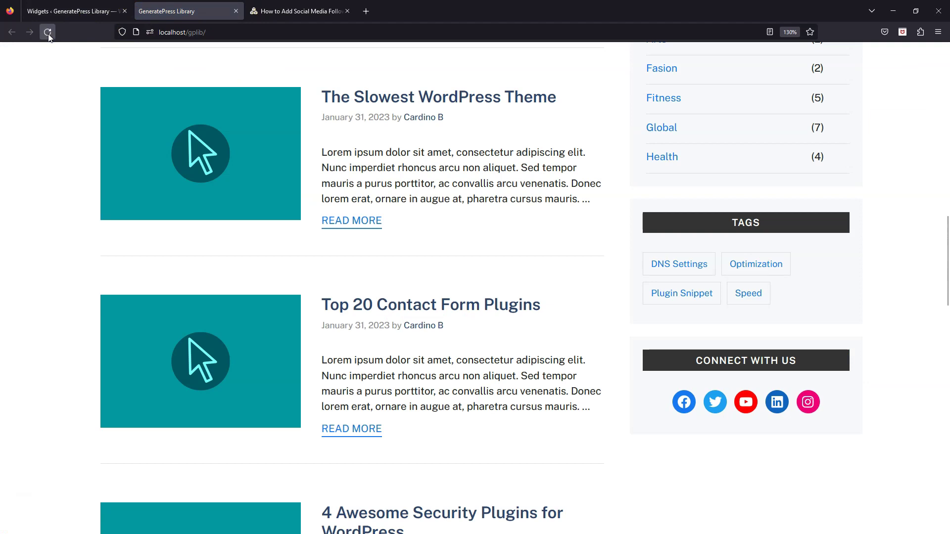